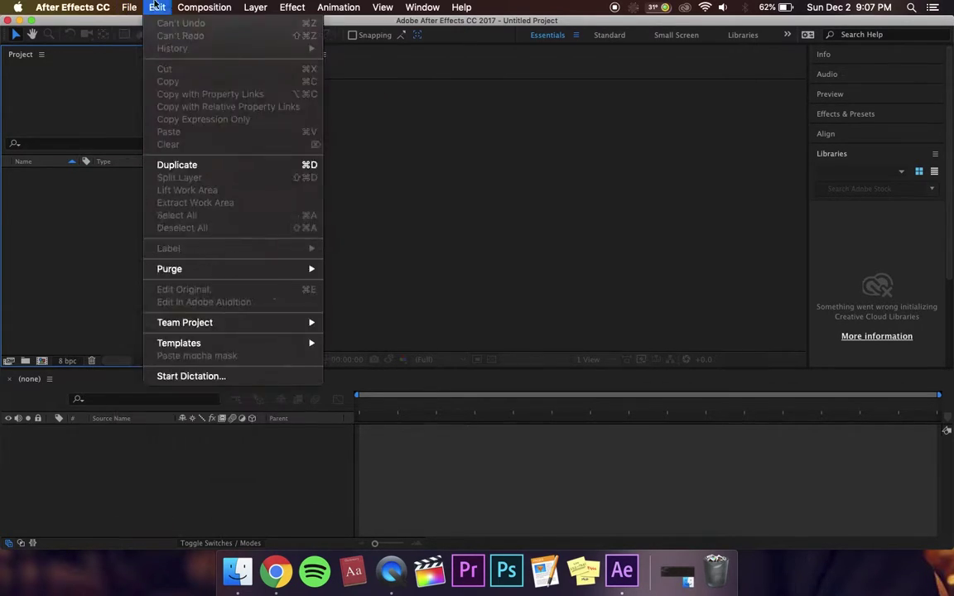
Create a composition with the HDTV 1080 29.97 preset and add Ive Brussel.wav from the Desktop to its timeline.
click(207, 23)
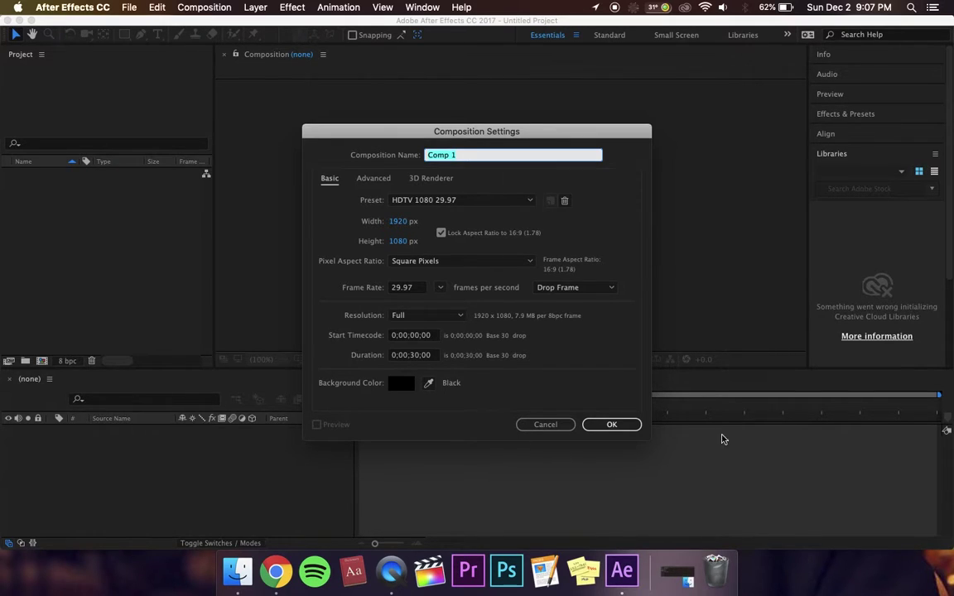
key(Return)
click(238, 572)
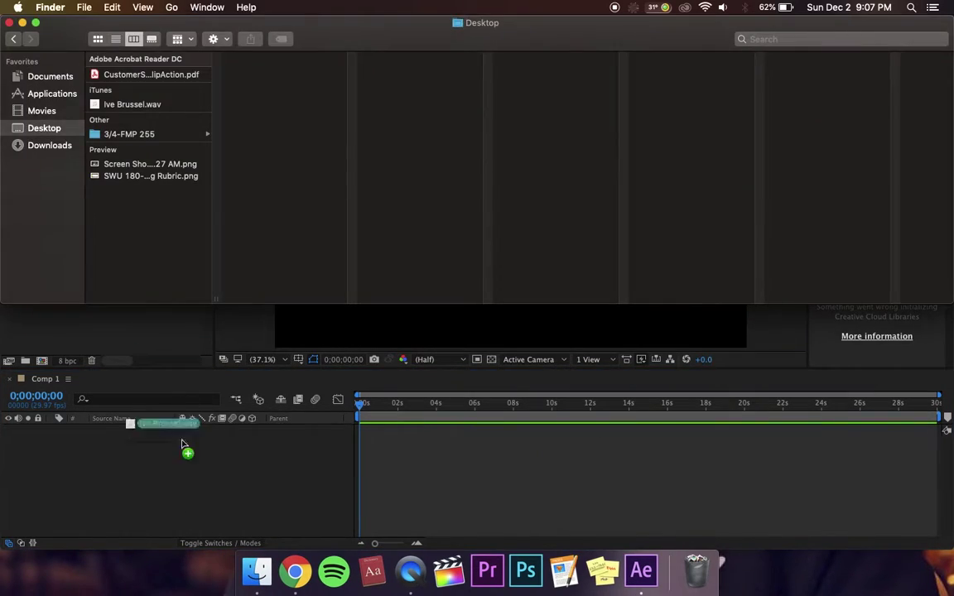
drag(136, 100, 145, 456)
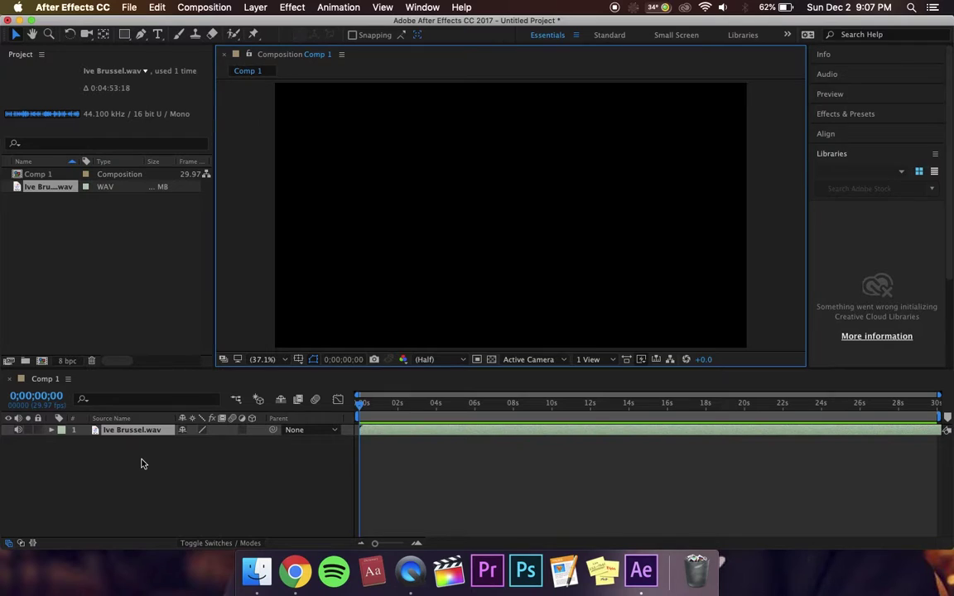
Add a 1920 x 1080 px dark gray solid layer above the audio in the composition.
click(255, 7)
mouse_move(266, 23)
click(563, 38)
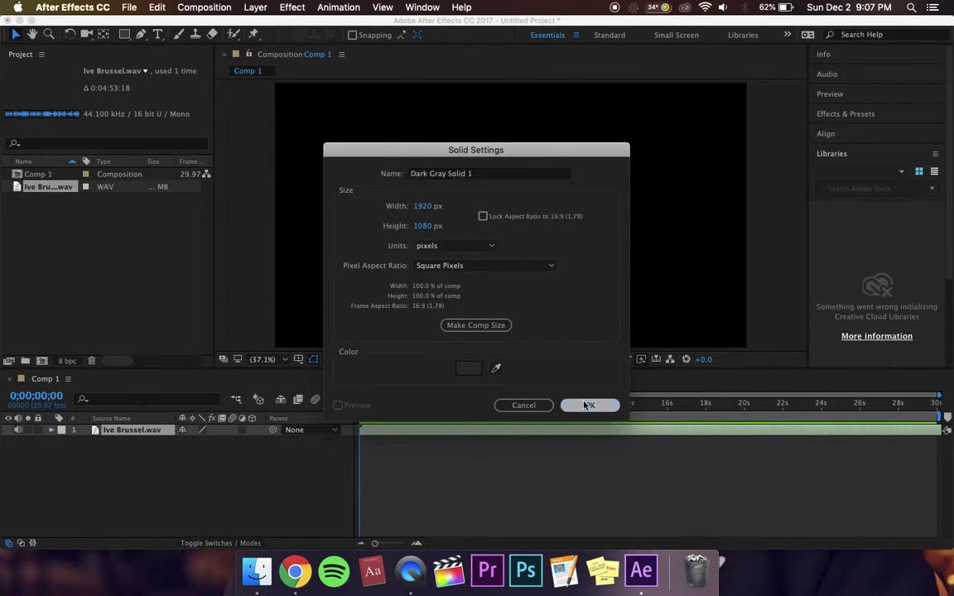
click(589, 405)
Apply the Audio Spectrum effect to the solid and use Ive Brussel.wav as its audio layer.
click(292, 7)
mouse_move(333, 219)
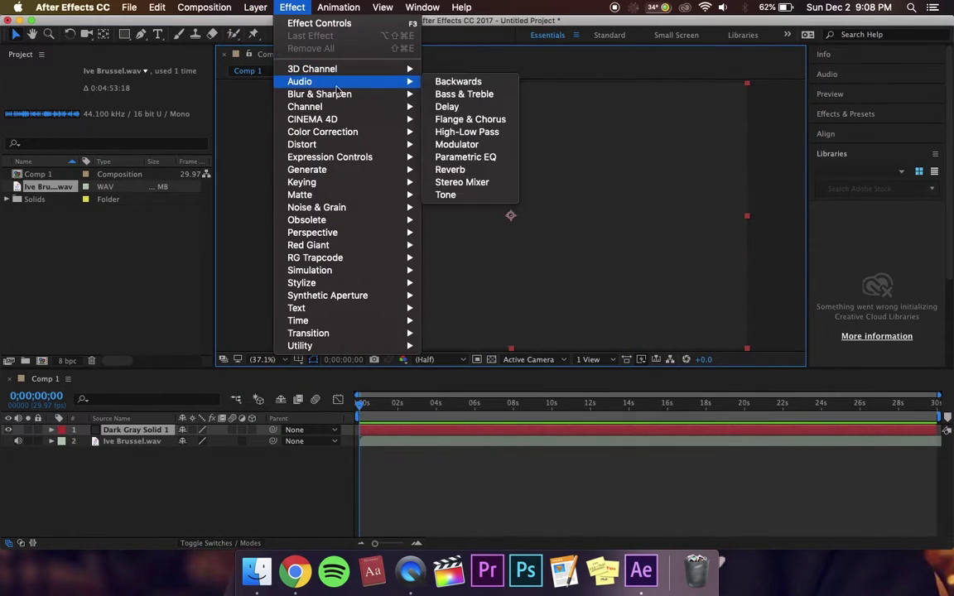
mouse_move(331, 169)
click(463, 194)
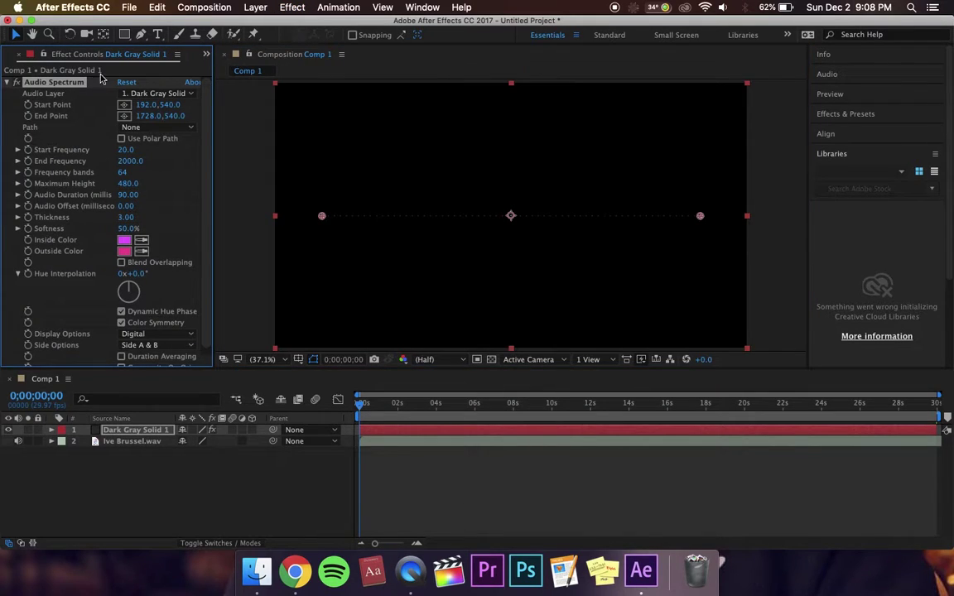
click(157, 93)
click(166, 133)
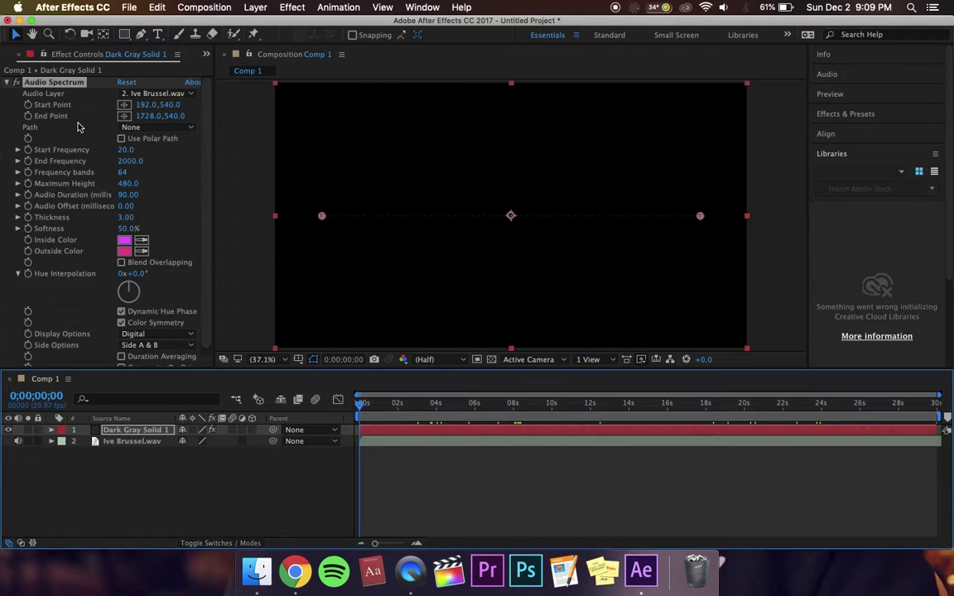
Set the Audio Spectrum's start frequency to 1 and end frequency to 501, checking the waveform at various times.
drag(530, 403, 330, 401)
drag(645, 404, 737, 404)
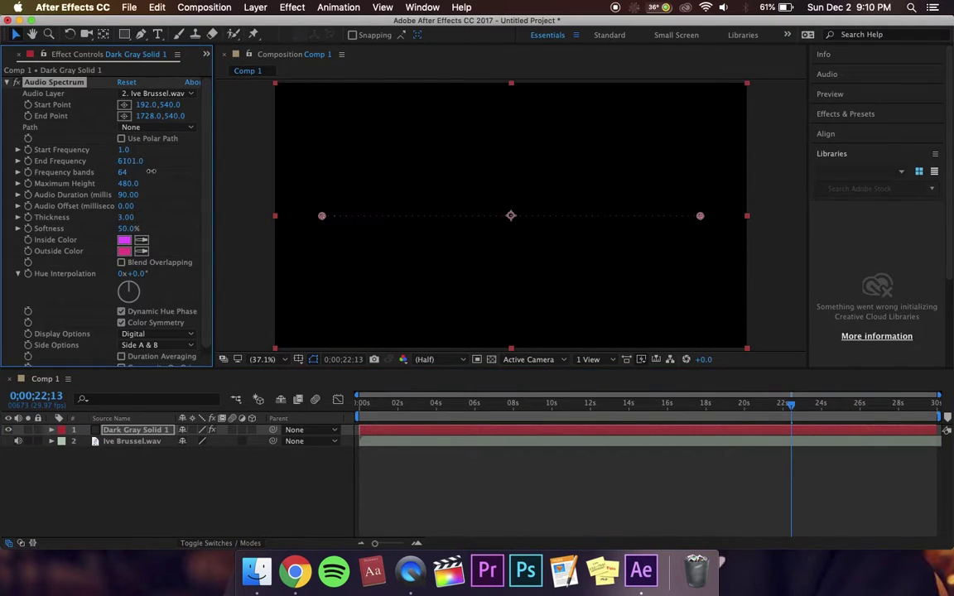
drag(129, 162, 139, 162)
drag(563, 406, 709, 407)
drag(132, 161, 124, 161)
drag(711, 407, 676, 412)
drag(128, 161, 144, 171)
drag(677, 407, 512, 410)
drag(139, 161, 108, 163)
drag(512, 406, 562, 409)
drag(123, 162, 157, 164)
drag(486, 406, 644, 411)
drag(128, 162, 6, 184)
mouse_move(644, 406)
mouse_down()
mouse_move(593, 414)
mouse_move(634, 411)
mouse_up()
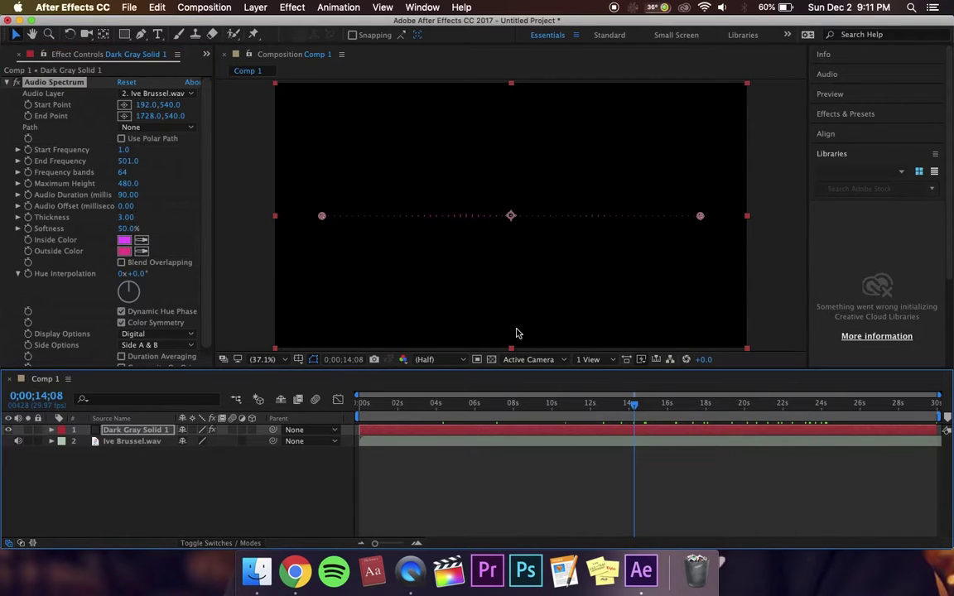
Set the Audio Spectrum's frequency bands to 451 and maximum height to 18360.
drag(122, 172, 493, 185)
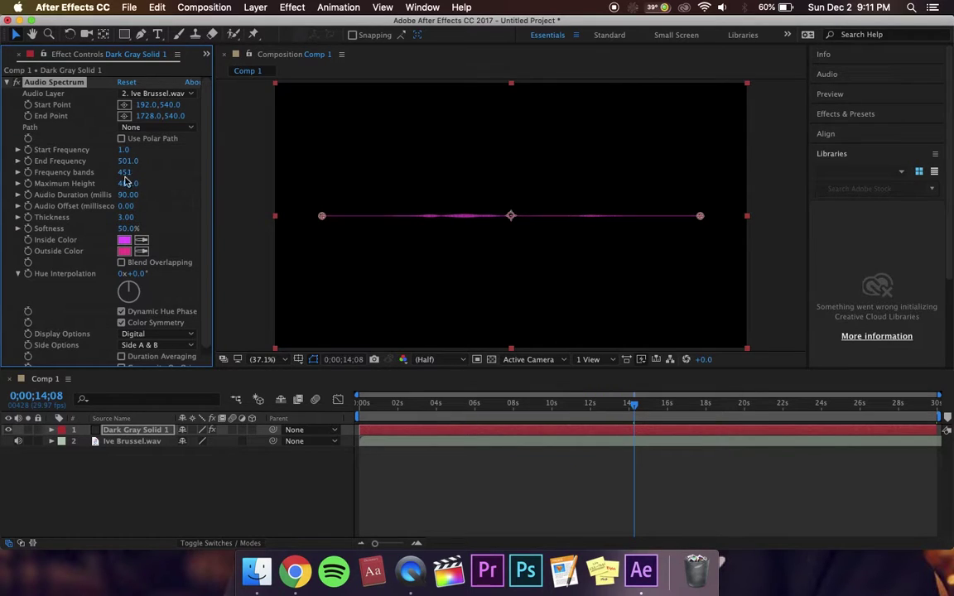
drag(126, 184, 490, 184)
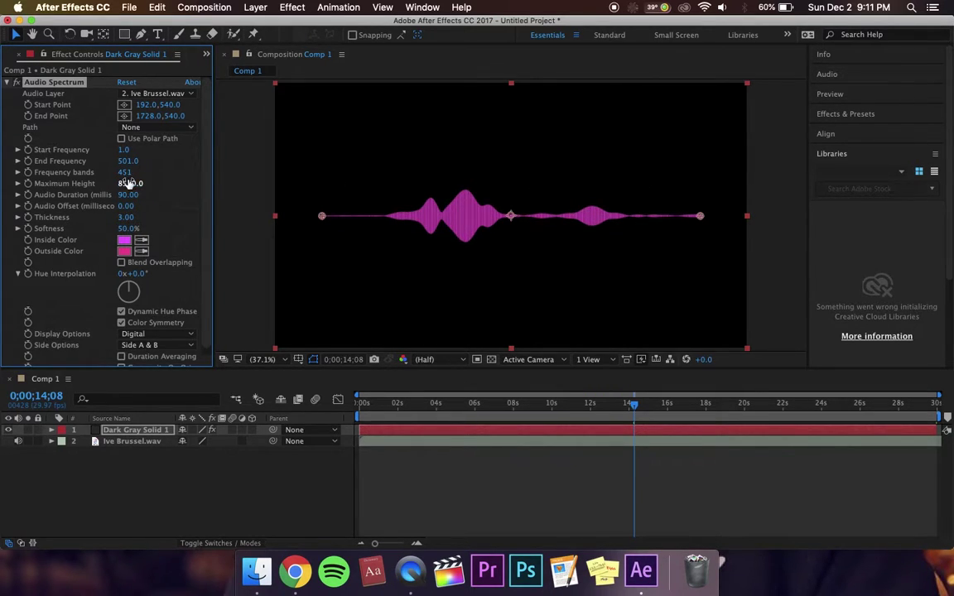
drag(127, 185, 307, 184)
drag(635, 404, 598, 419)
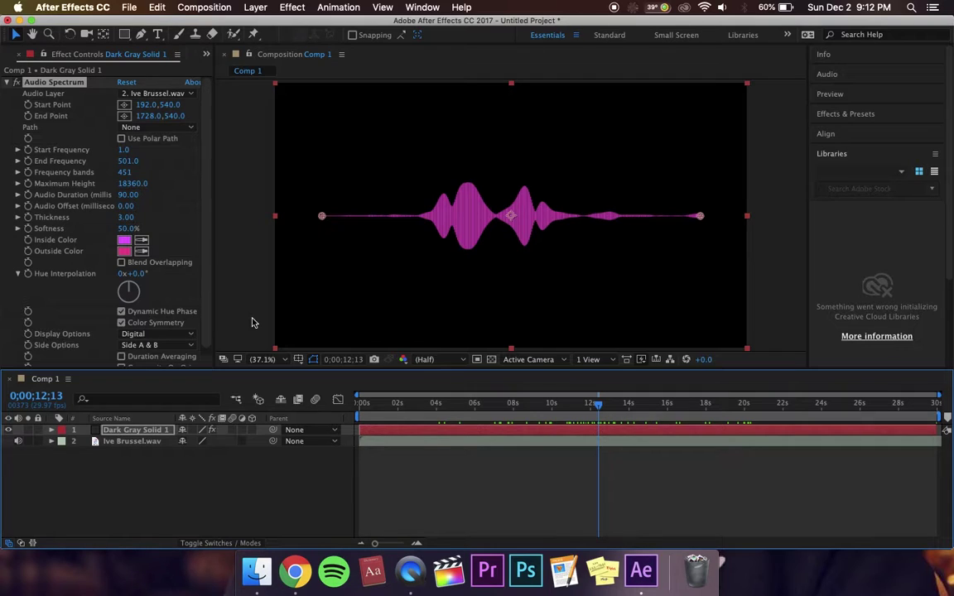
Set the Audio Spectrum's softness to 54% and switch to the Chrome browser.
drag(127, 218, 124, 228)
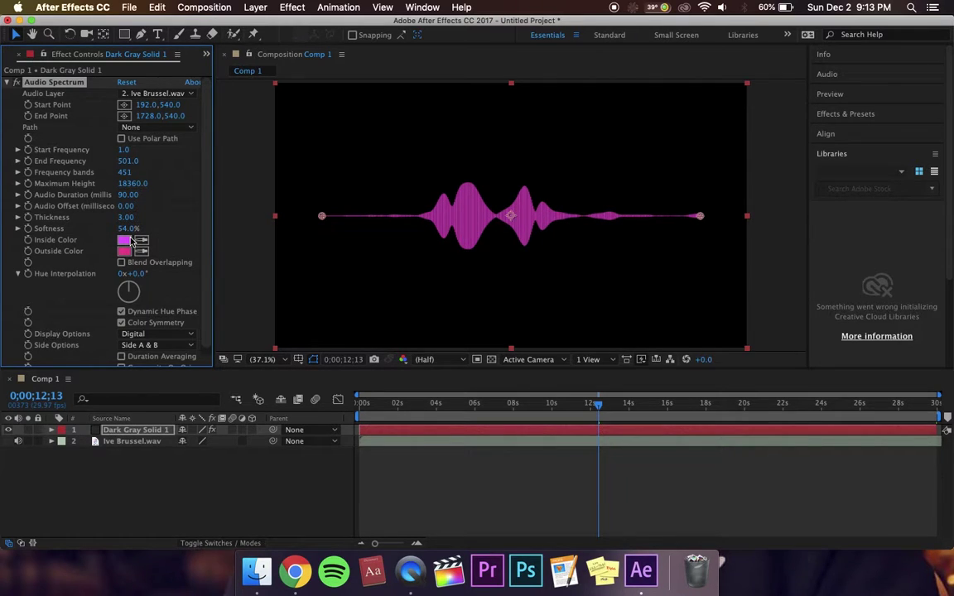
click(294, 572)
click(478, 437)
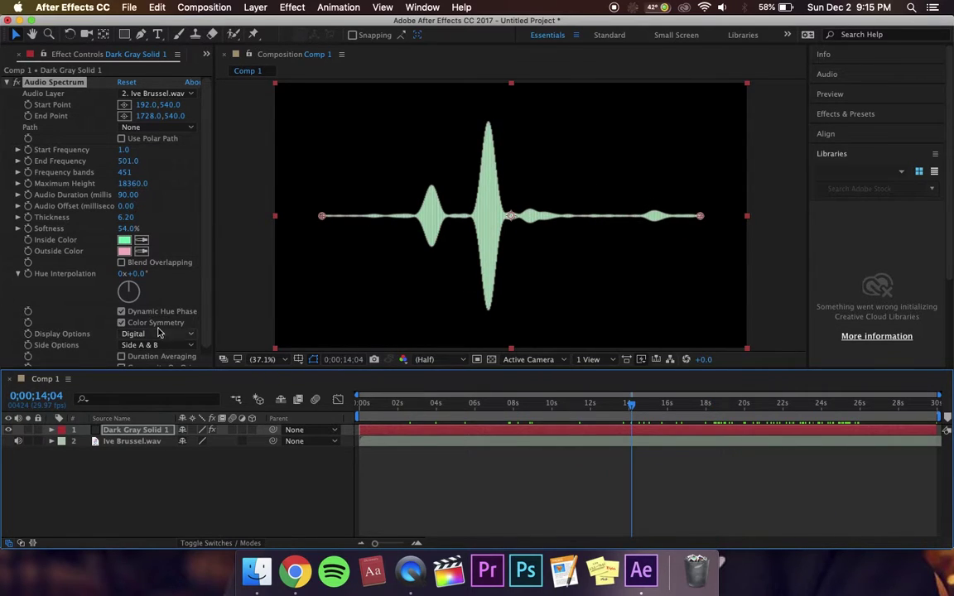
Try the two other display options on the Audio Spectrum and return it to Digital.
scroll(206, 305, down, 1)
click(158, 326)
click(158, 352)
click(157, 326)
click(157, 364)
click(157, 326)
click(145, 339)
drag(722, 406, 582, 414)
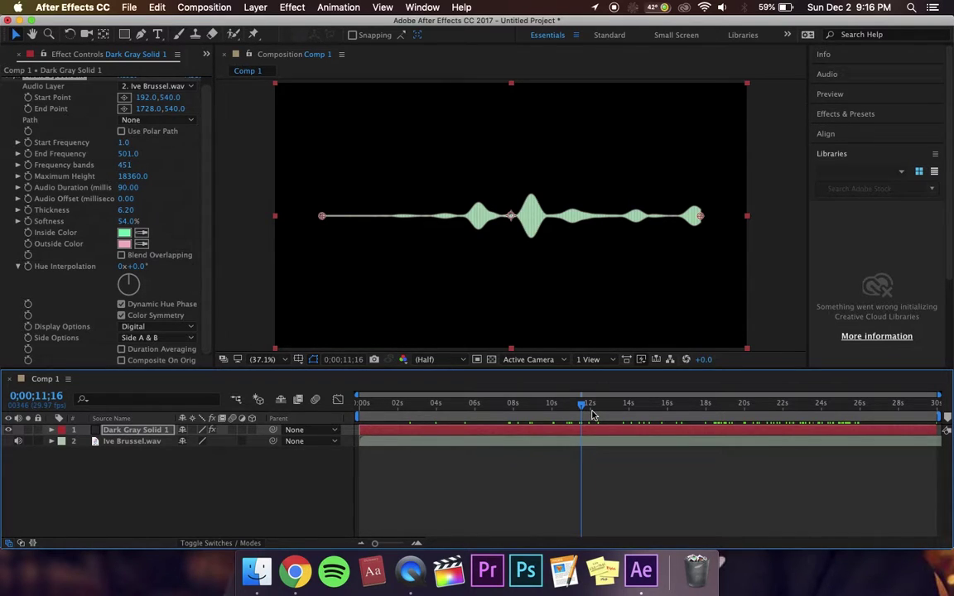
Set the spectrum's side options to Side A and check the waveform along the timeline.
click(164, 339)
click(164, 351)
drag(416, 406, 627, 429)
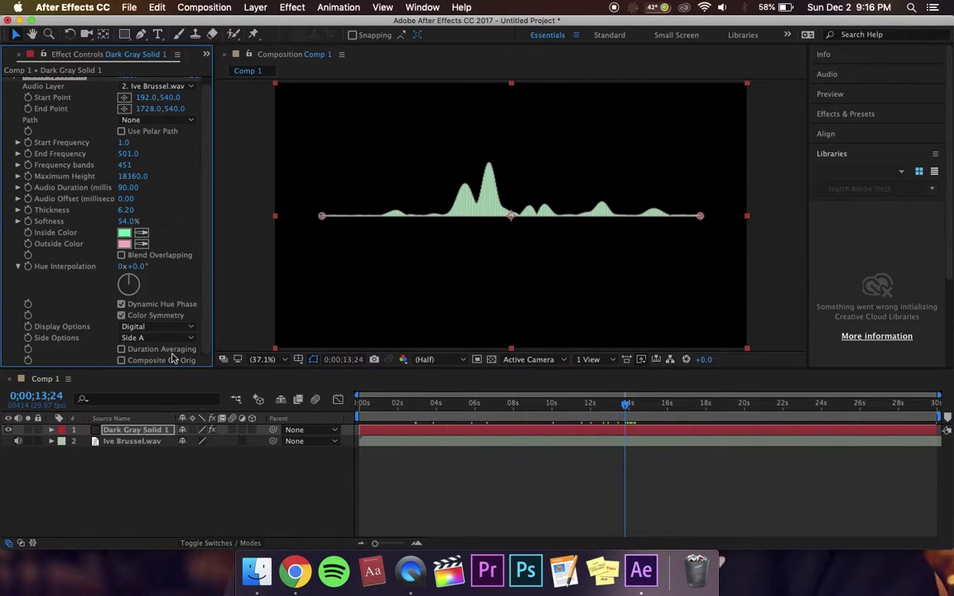
Set the Audio Spectrum's softness to 0% and thickness to 12.
click(131, 222)
text(0)
key(Return)
click(126, 210)
text(12)
key(Return)
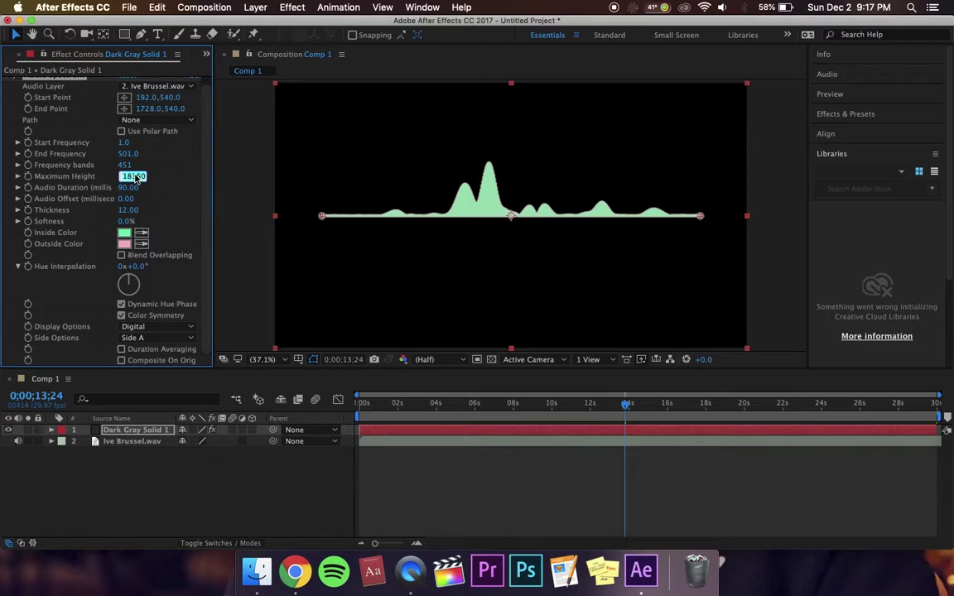
Set the Audio Spectrum's maximum height to 11680 and frequency bands to 40.
click(135, 176)
text(1150)
key(Return)
drag(693, 404, 797, 404)
drag(133, 176, 830, 179)
drag(549, 405, 695, 412)
click(123, 165)
text(40)
drag(613, 405, 830, 395)
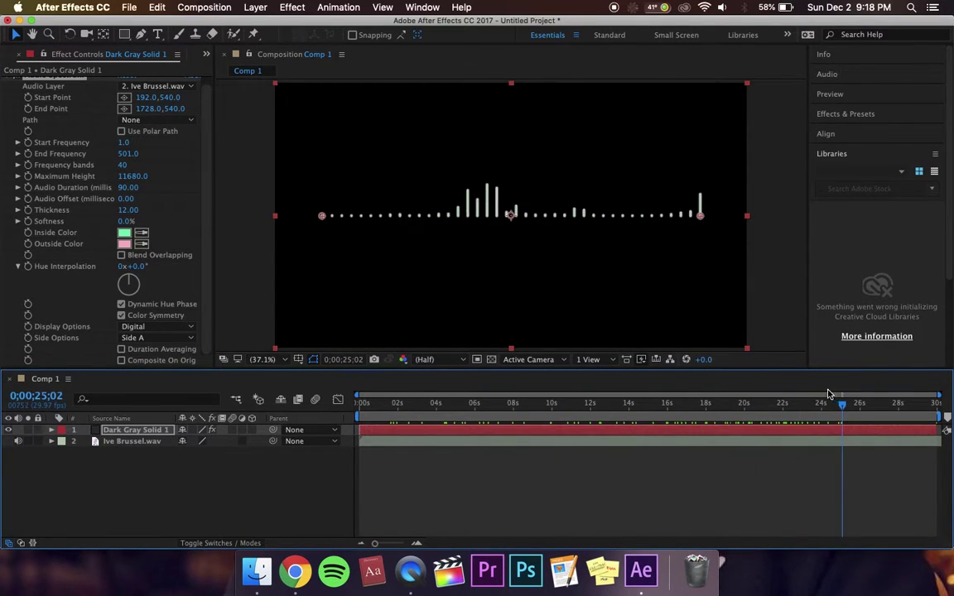
Apply the Venetian Blinds transition effect to the solid with 39% transition completion and a 90° direction.
click(846, 114)
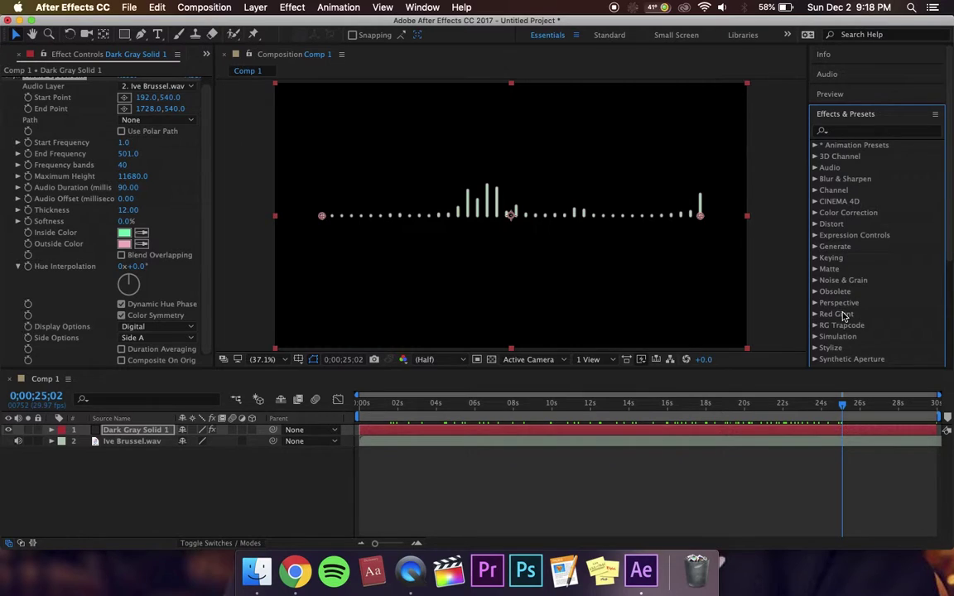
scroll(843, 316, down, 5)
click(815, 234)
double_click(872, 236)
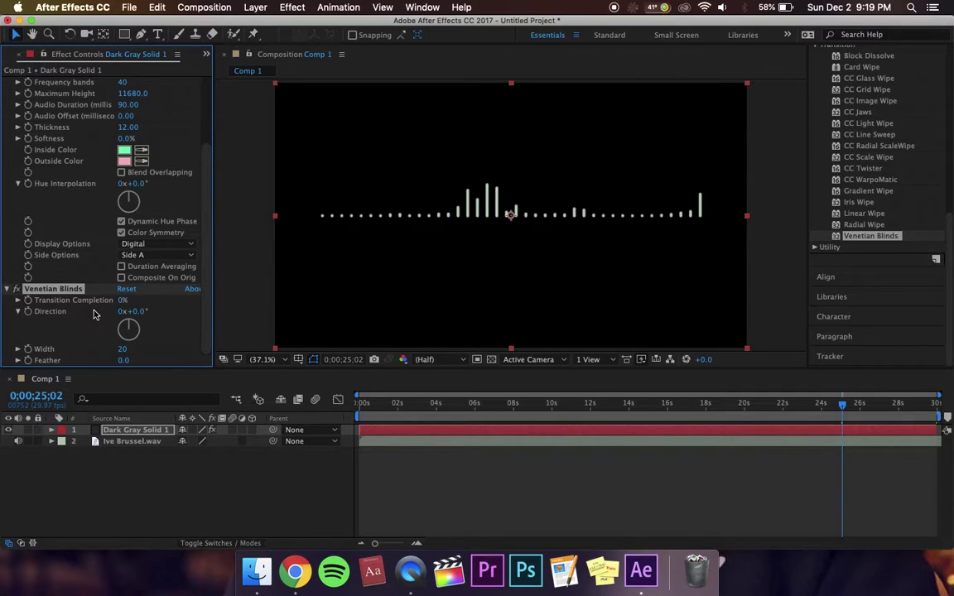
drag(123, 300, 157, 312)
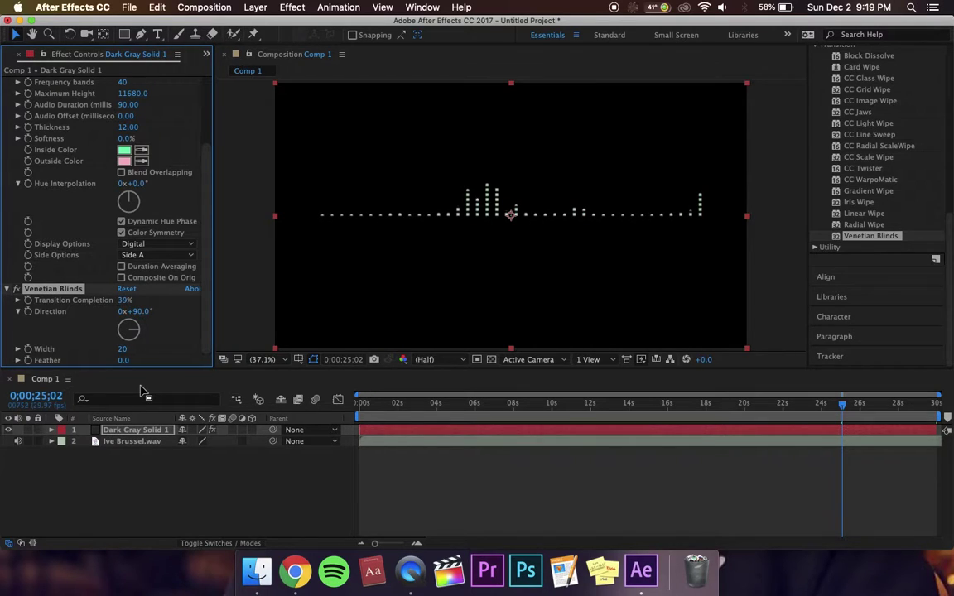
drag(585, 405, 763, 405)
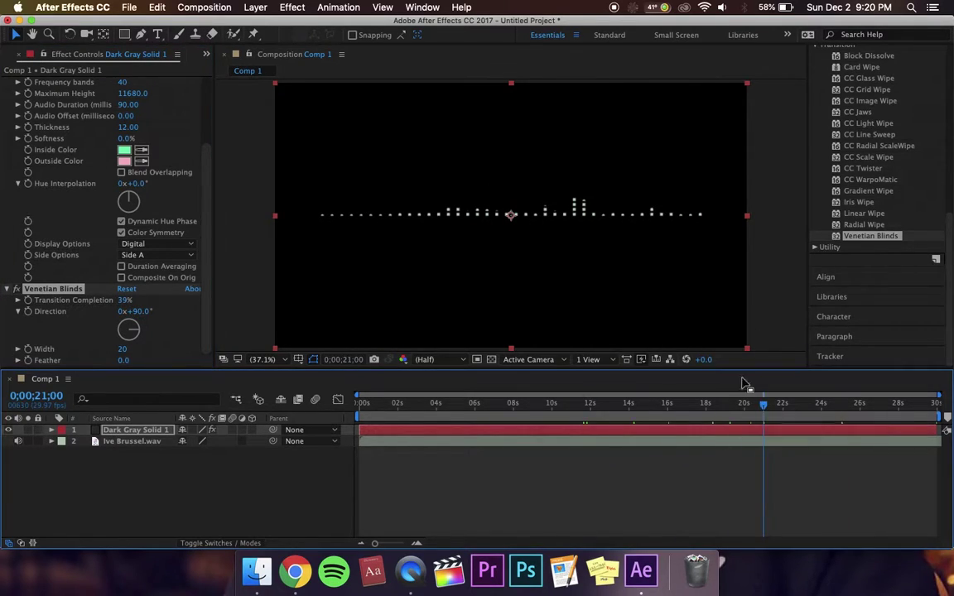
Apply the Polar Coordinates distortion to the solid, converting Rect to Polar with 100% interpolation.
scroll(858, 278, up, 10)
click(816, 224)
scroll(861, 232, down, 8)
click(880, 229)
double_click(892, 234)
click(172, 361)
click(178, 373)
click(129, 350)
text(100)
key(Return)
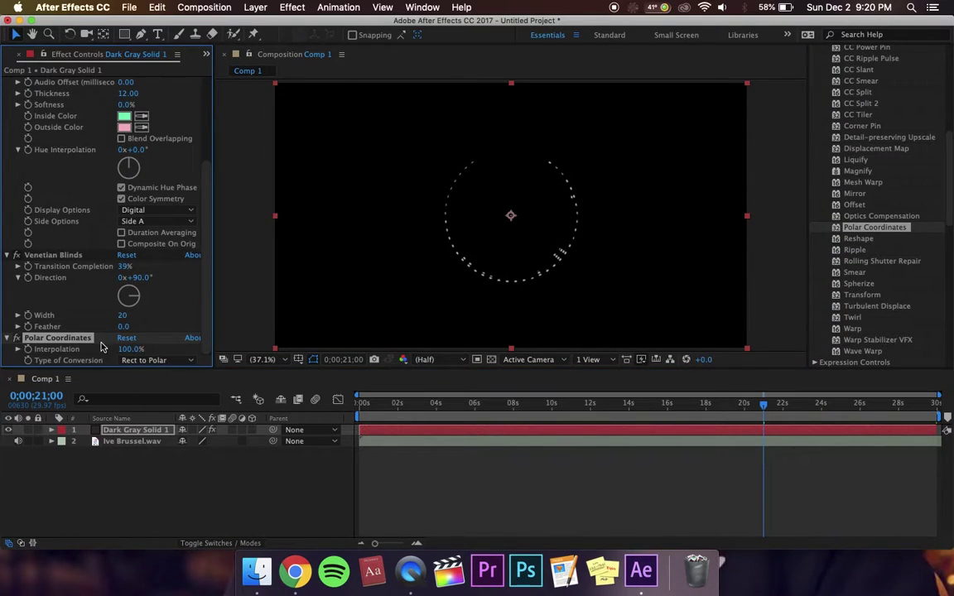
Show Side A & B of the spectrum and set its start point to -78, 540 and end point to 1895, 540.
scroll(147, 107, up, 5)
click(157, 346)
click(143, 371)
drag(764, 405, 801, 427)
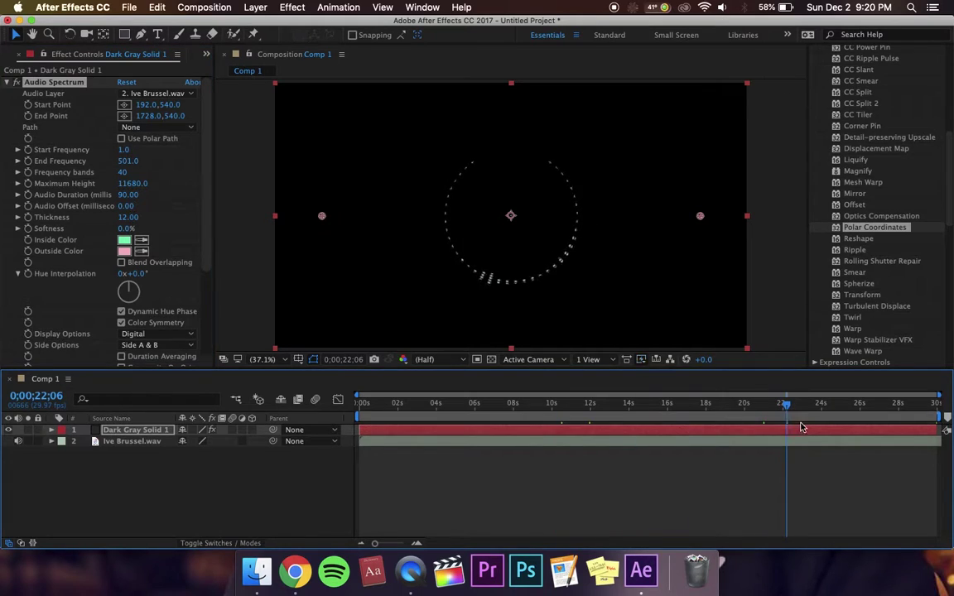
drag(147, 105, 240, 121)
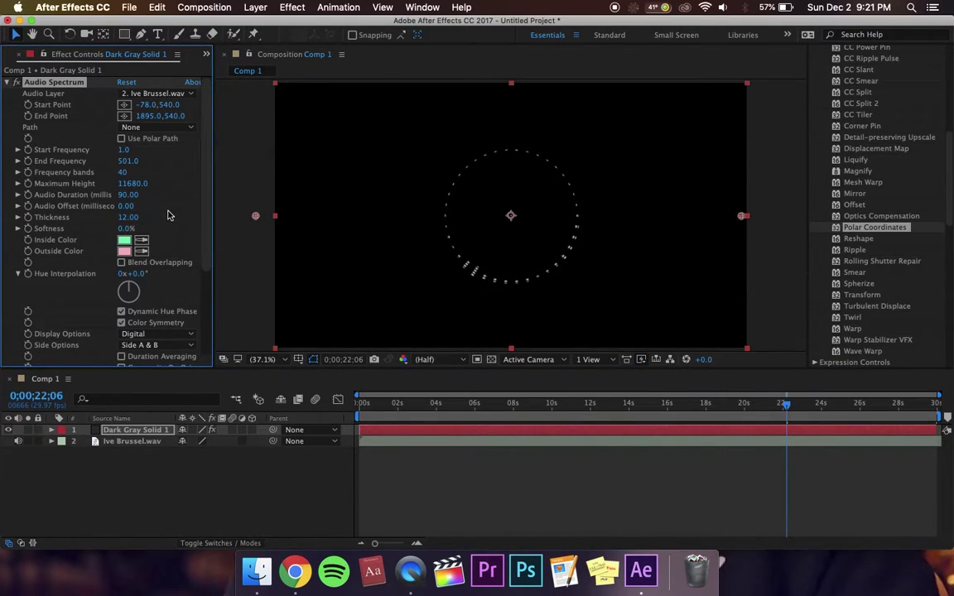
drag(530, 405, 860, 431)
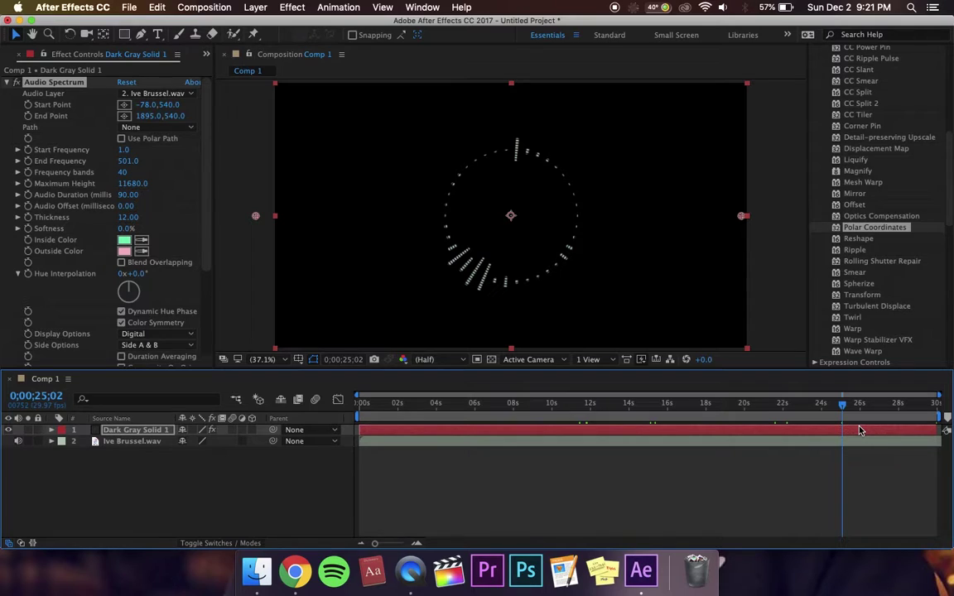
Play back the circular spectrum from several points in the timeline to examine its movement.
drag(525, 403, 358, 406)
key(space)
click(519, 405)
key(space)
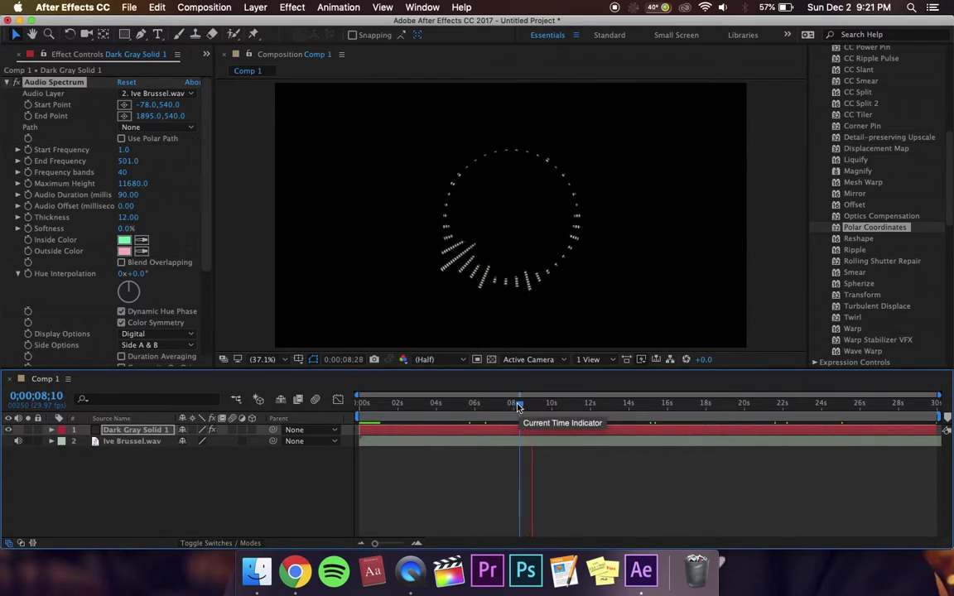
drag(517, 405, 621, 400)
key(space)
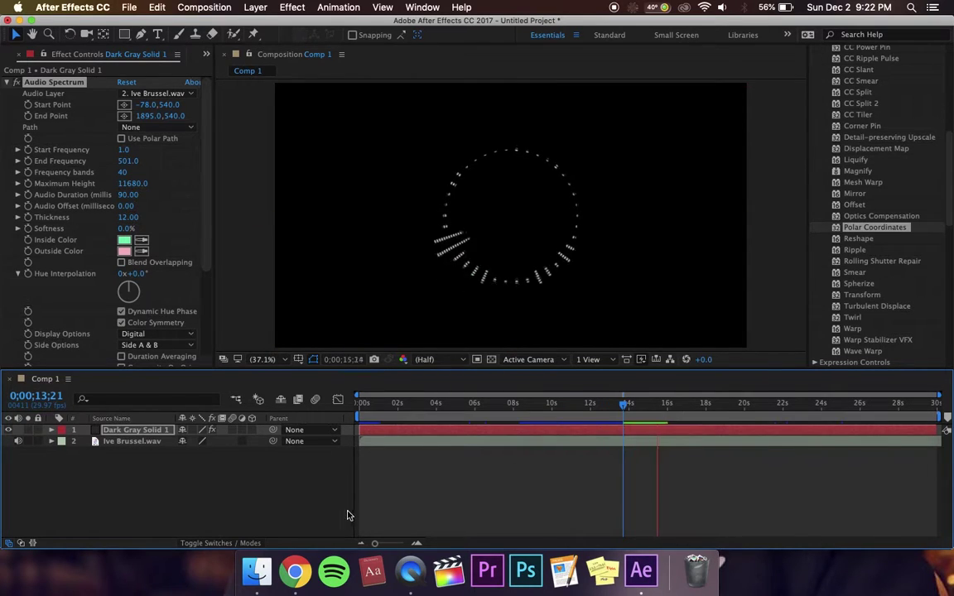
key(space)
click(511, 406)
key(space)
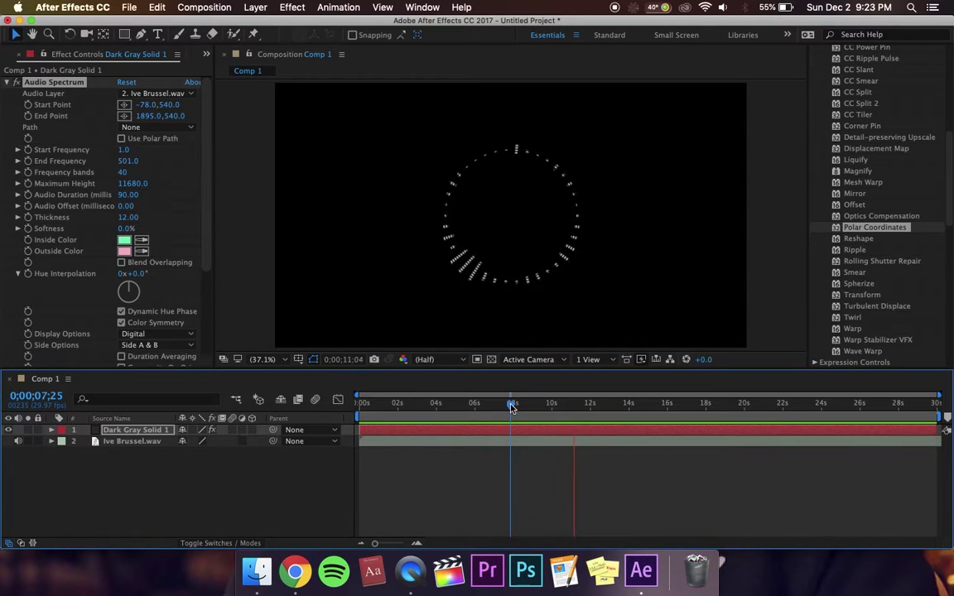
Set the spectrum's side options to Side B and preview the playback from about 8 seconds.
click(156, 346)
click(152, 370)
click(514, 404)
key(space)
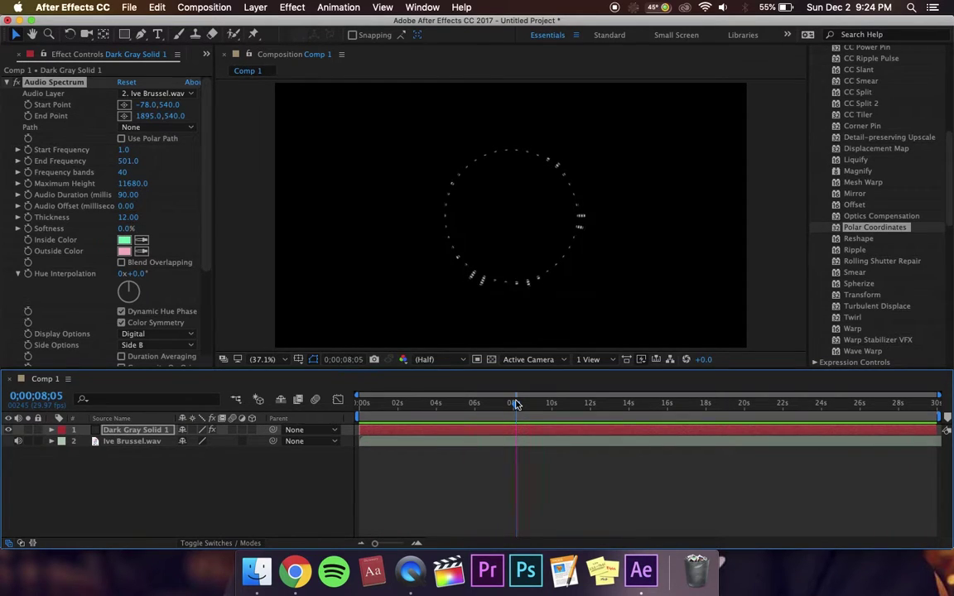
key(space)
Set the Audio Spectrum's start frequency to 10 and frequency bands to 74.
drag(127, 153, 134, 154)
drag(360, 407, 853, 411)
click(122, 172)
text(74)
key(Return)
Set the Audio Spectrum's maximum height to 16180, checking the ring at various times.
drag(662, 408, 553, 407)
click(132, 183)
text(6380)
key(Return)
drag(465, 407, 595, 406)
drag(129, 183, 770, 198)
drag(659, 407, 796, 405)
Set the spectrum's audio duration to 150 milliseconds and play back the ring from 16 seconds.
click(130, 194)
text(150)
key(Return)
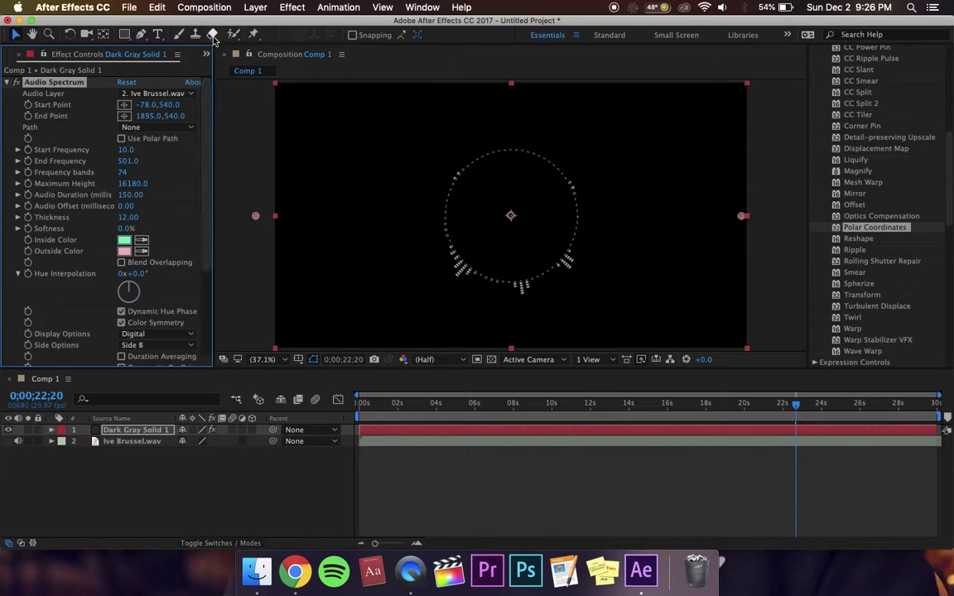
scroll(197, 288, down, 5)
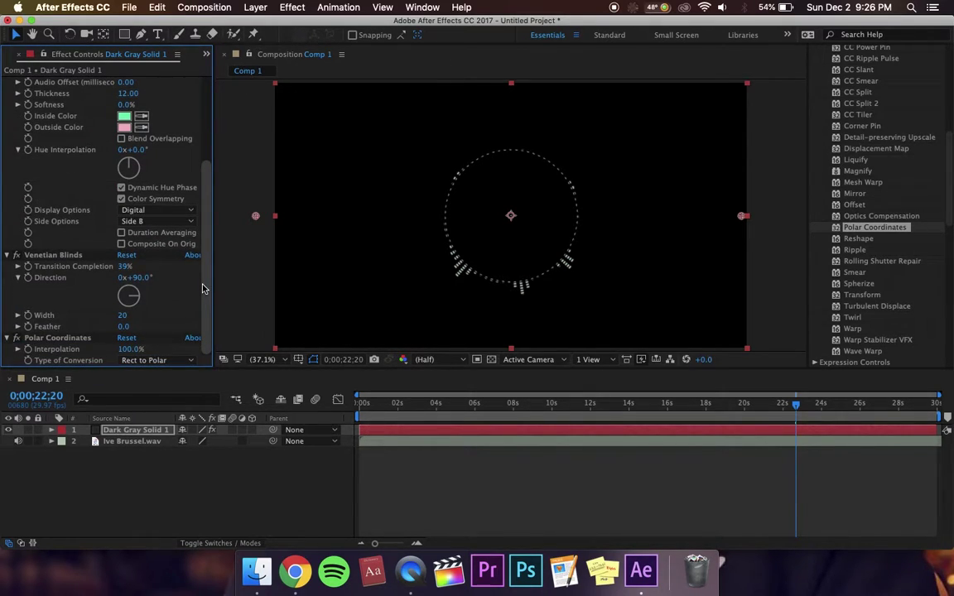
click(525, 405)
click(667, 404)
key(space)
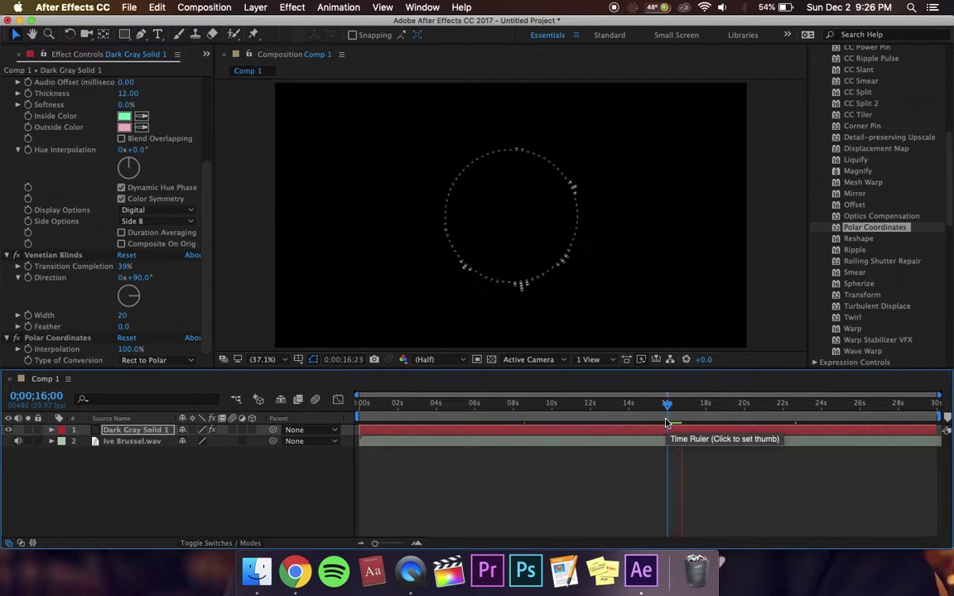
scroll(149, 320, up, 5)
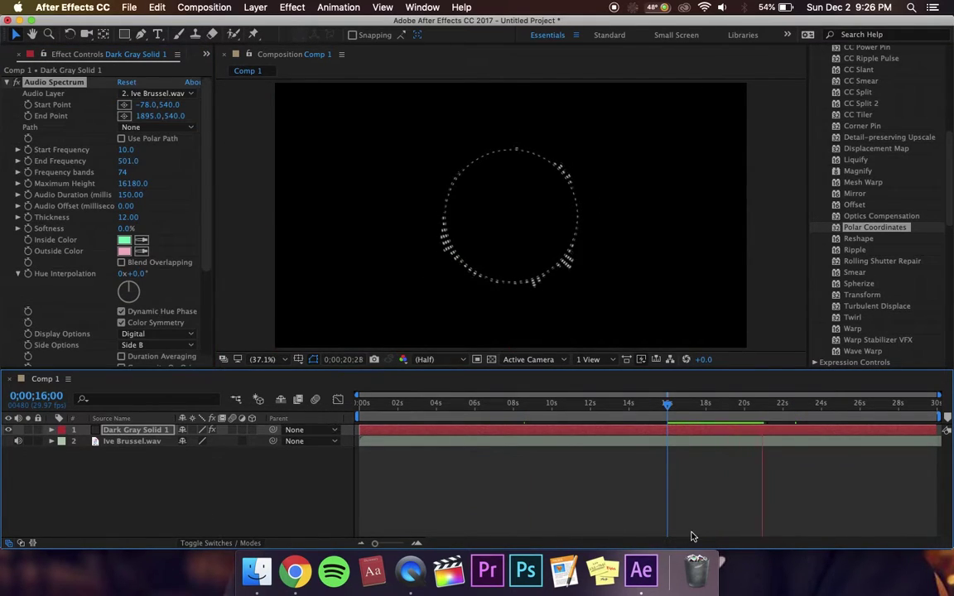
mouse_move(668, 406)
mouse_down()
mouse_move(428, 415)
mouse_move(869, 409)
mouse_move(670, 406)
mouse_up()
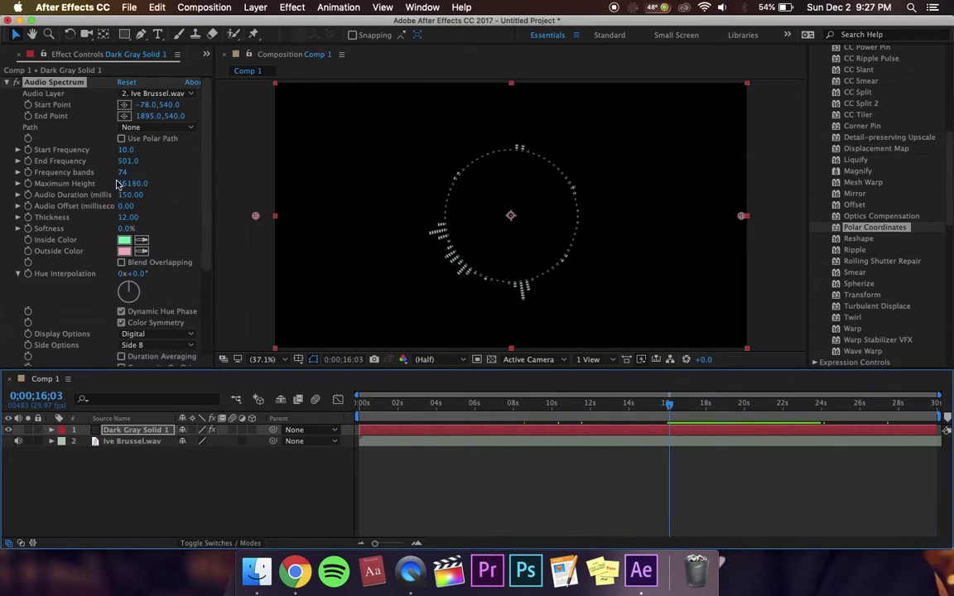
Raise the Audio Spectrum's frequency bands to 624 so the ring's bars merge into a solid shape.
drag(122, 173, 292, 179)
mouse_move(670, 406)
mouse_down()
mouse_move(743, 413)
mouse_move(660, 407)
mouse_up()
drag(124, 174, 273, 176)
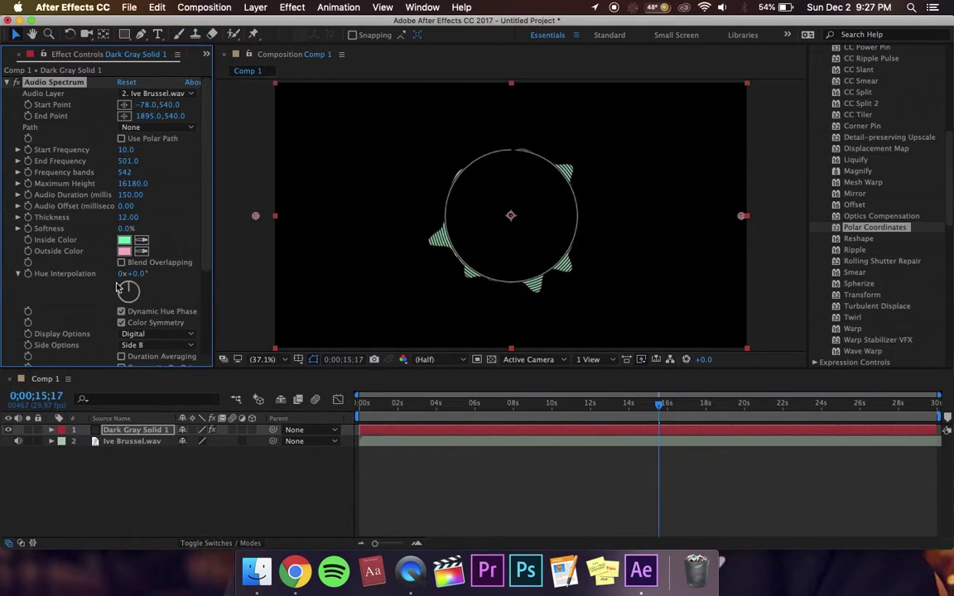
scroll(125, 294, down, 5)
click(717, 401)
drag(717, 401, 793, 403)
scroll(10, 232, up, 5)
drag(124, 172, 179, 173)
Raise the Audio Spectrum's maximum height to 24810 and check the peaks along the timeline.
drag(131, 184, 397, 184)
drag(793, 402, 858, 403)
drag(126, 184, 277, 184)
drag(380, 402, 870, 404)
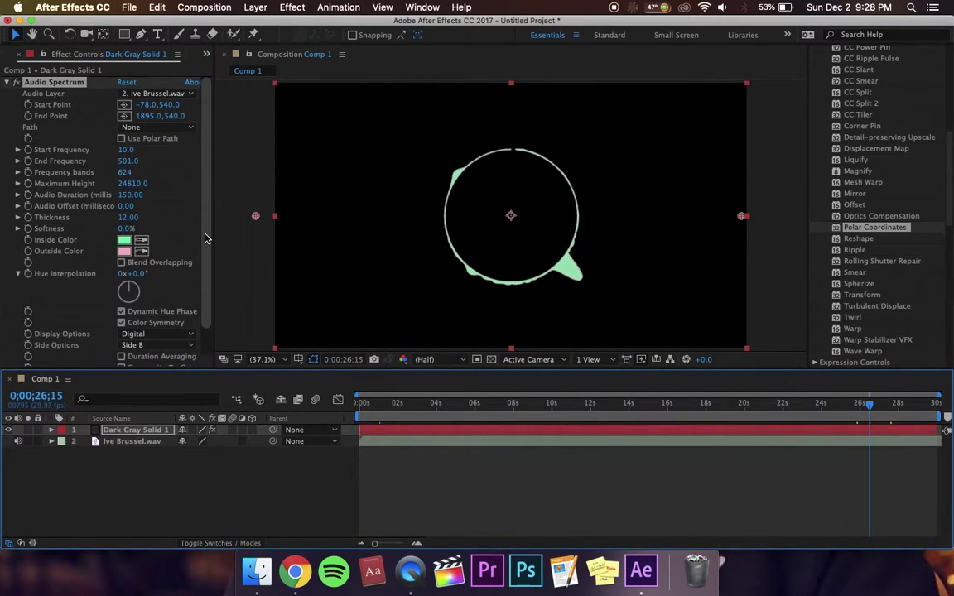
Close the ring's gap by setting the start point to -101, 540 and end point to 1925, 540, and preview playback.
click(472, 406)
mouse_move(149, 106)
mouse_down()
mouse_move(134, 105)
mouse_move(159, 115)
mouse_up()
key(space)
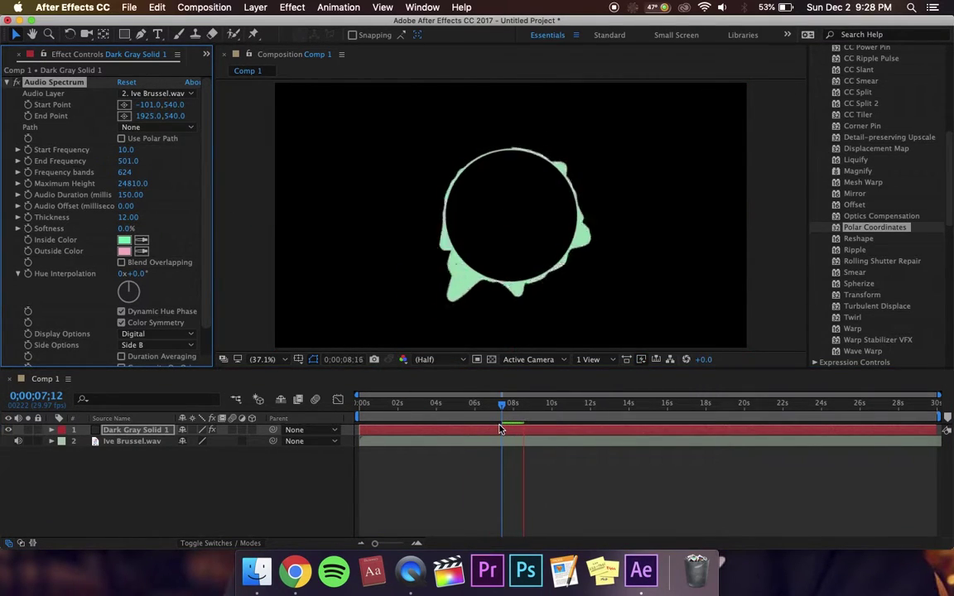